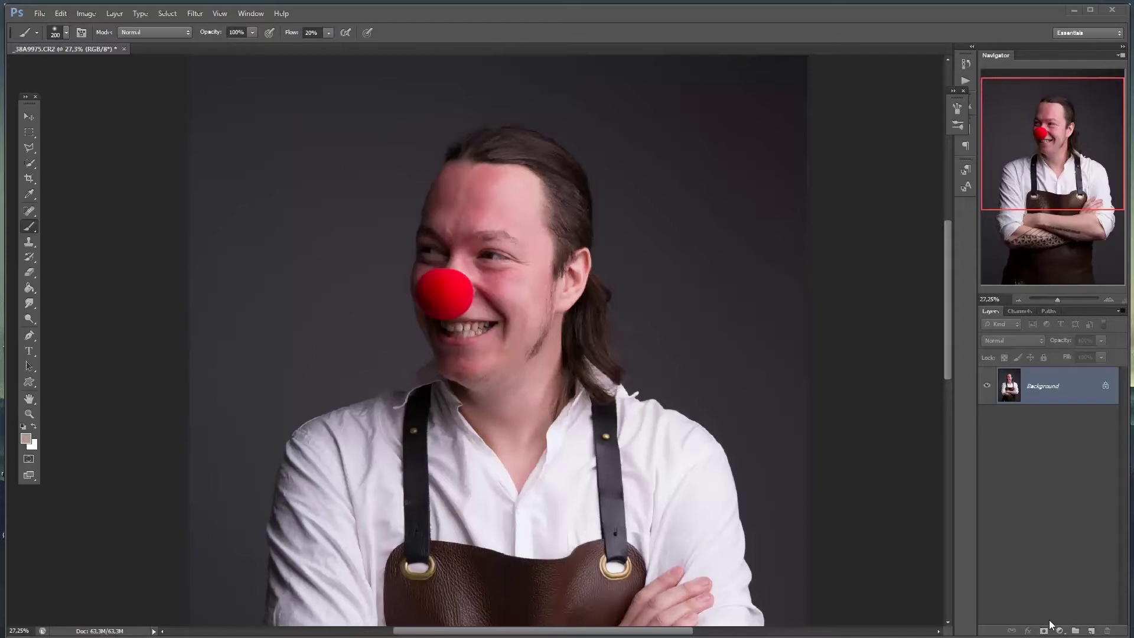
# Add a Hue/Saturation adjustment layer above the background and move its settings clear of the face.
pyautogui.click(1060, 631)
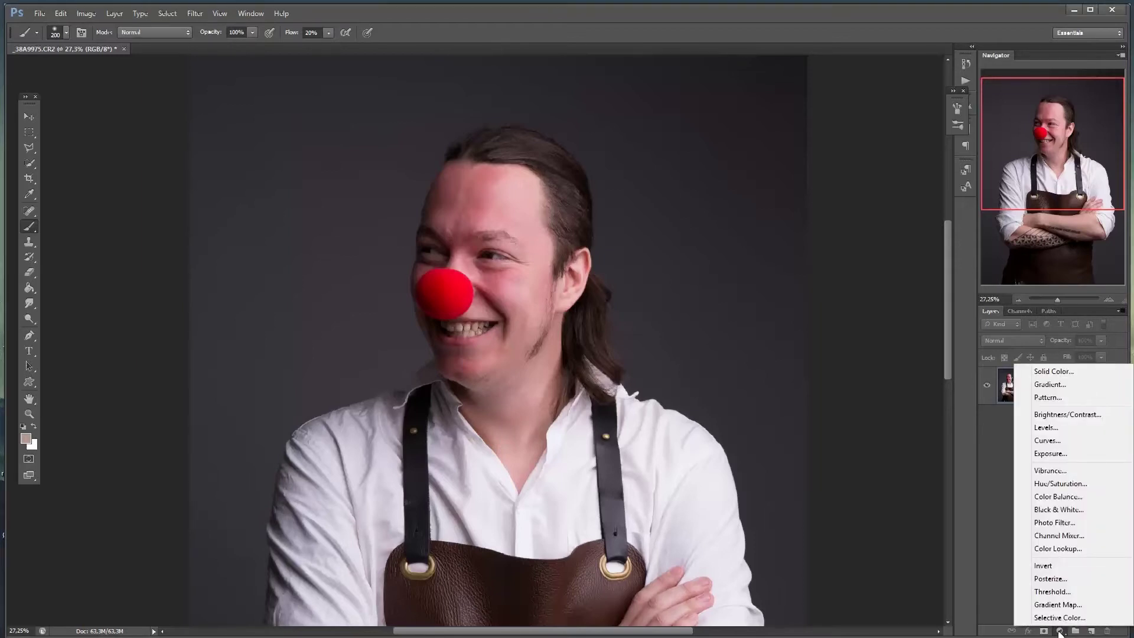
pyautogui.click(1060, 632)
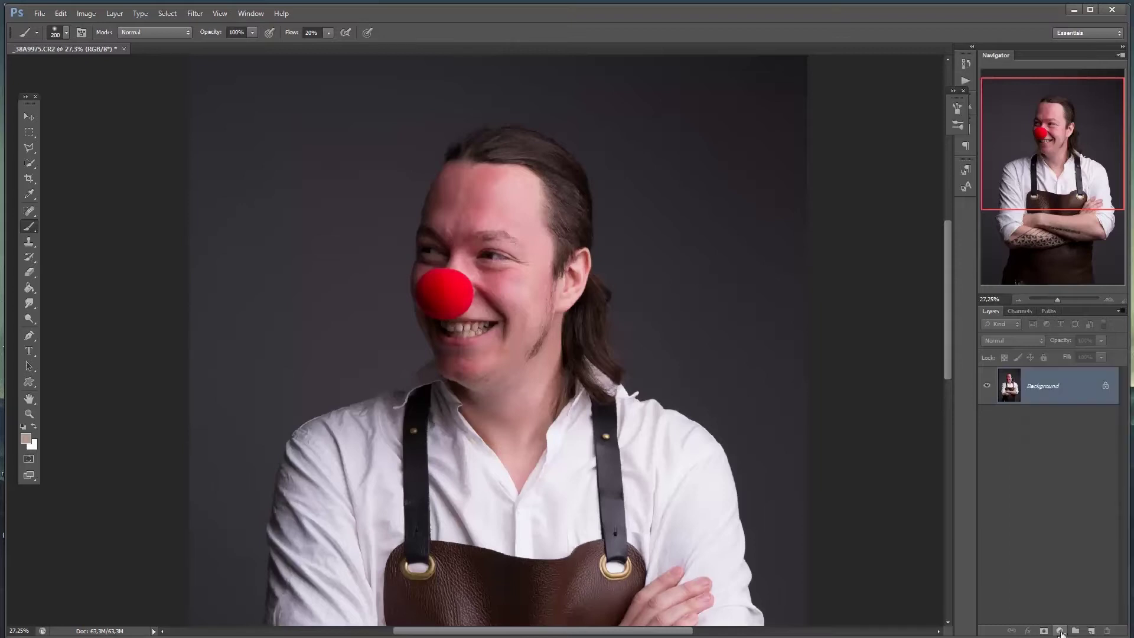
pyautogui.click(1060, 632)
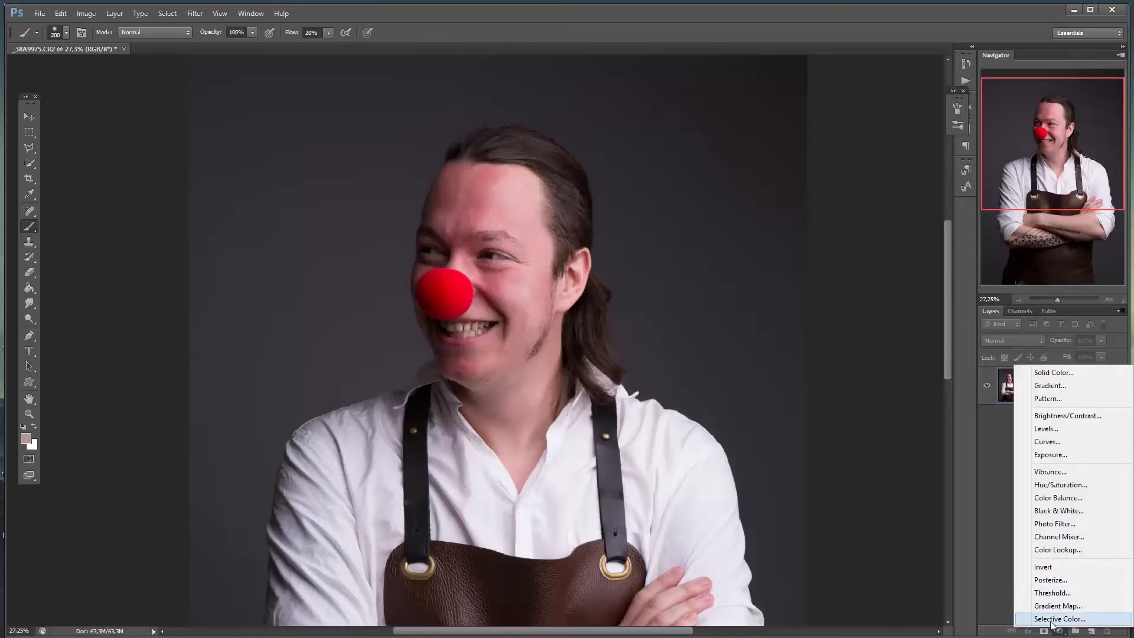
pyautogui.click(1059, 485)
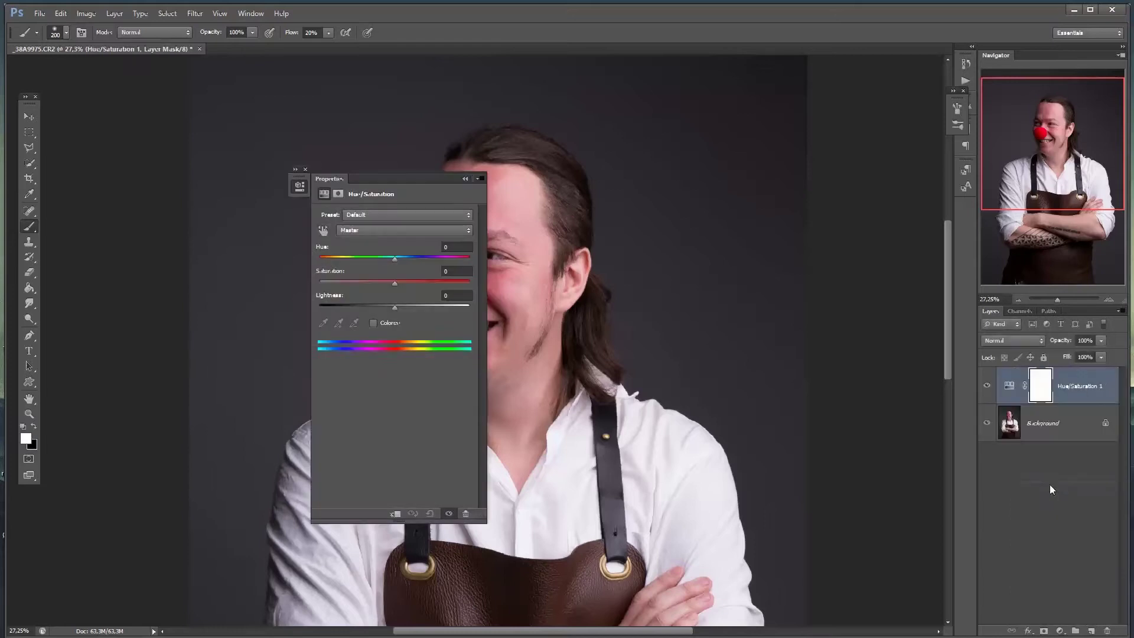
pyautogui.moveTo(384, 179); pyautogui.dragTo(799, 133)
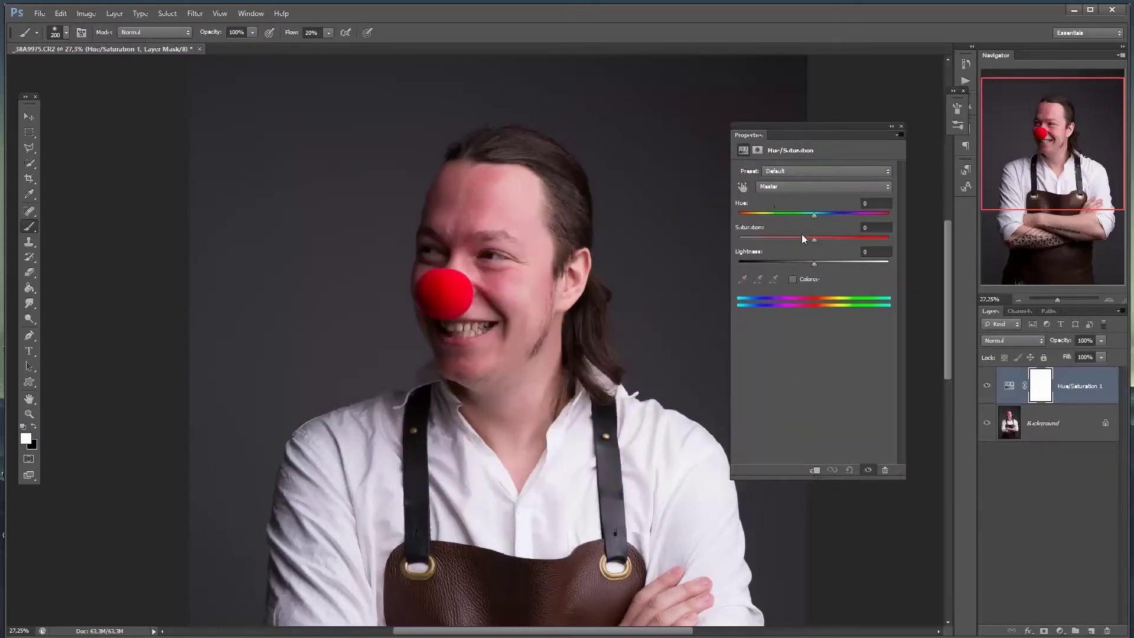
# Target the Reds in the Hue/Saturation adjustment and boost their saturation to +84 to expose the affected areas.
pyautogui.moveTo(816, 237)
pyautogui.mouseDown()
pyautogui.moveTo(745, 241)
pyautogui.moveTo(800, 249)
pyautogui.mouseUp()
pyautogui.click(798, 189)
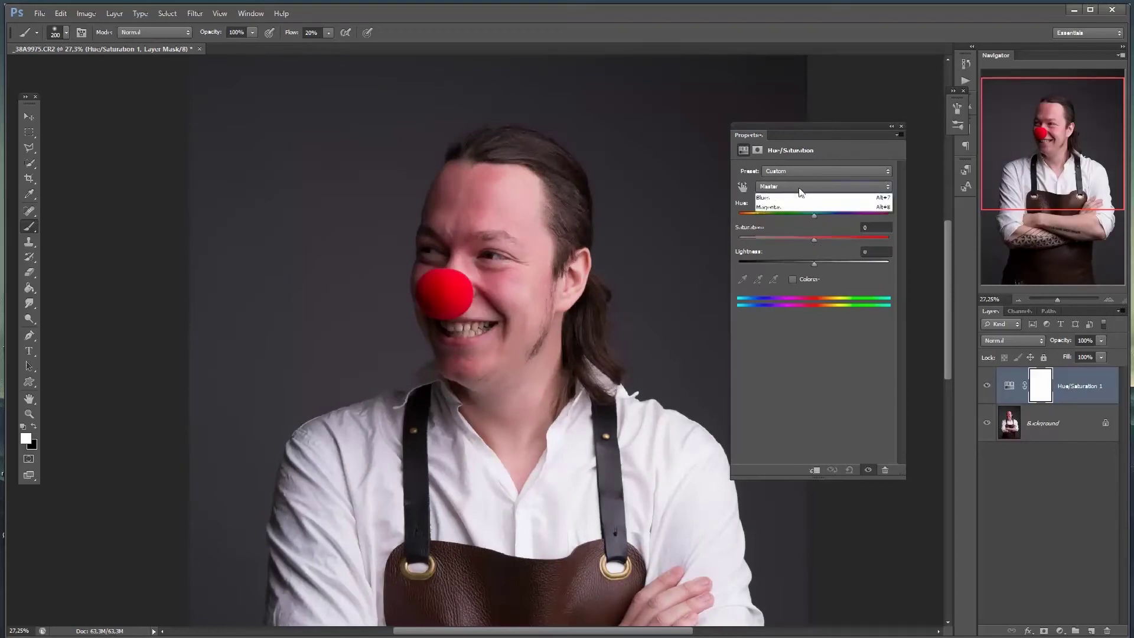
pyautogui.click(798, 209)
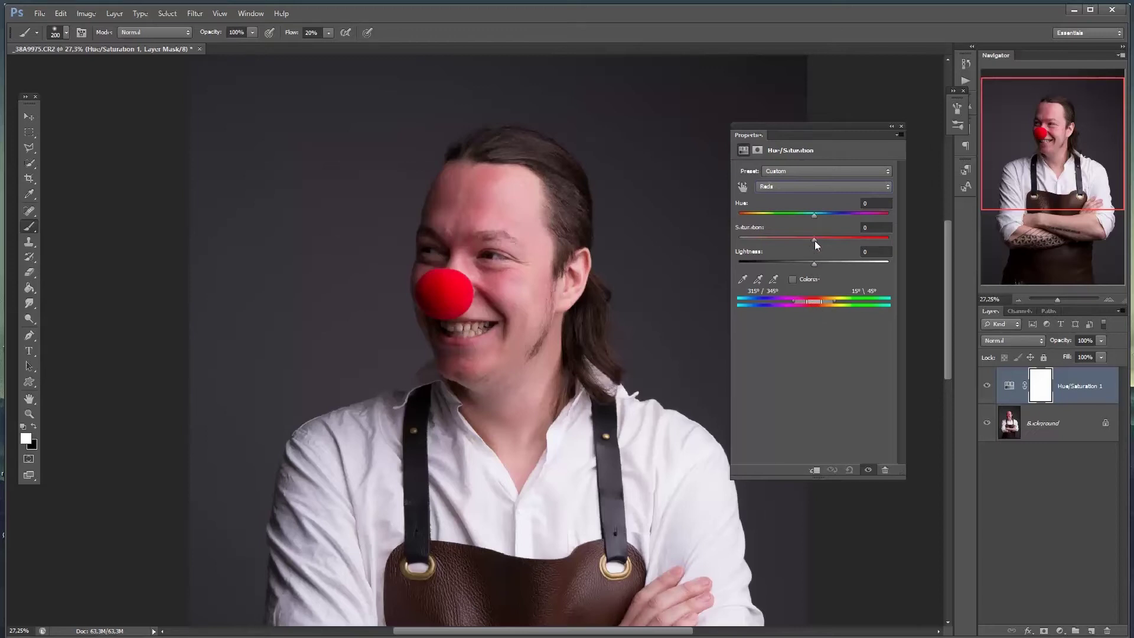
pyautogui.moveTo(833, 239); pyautogui.dragTo(877, 236)
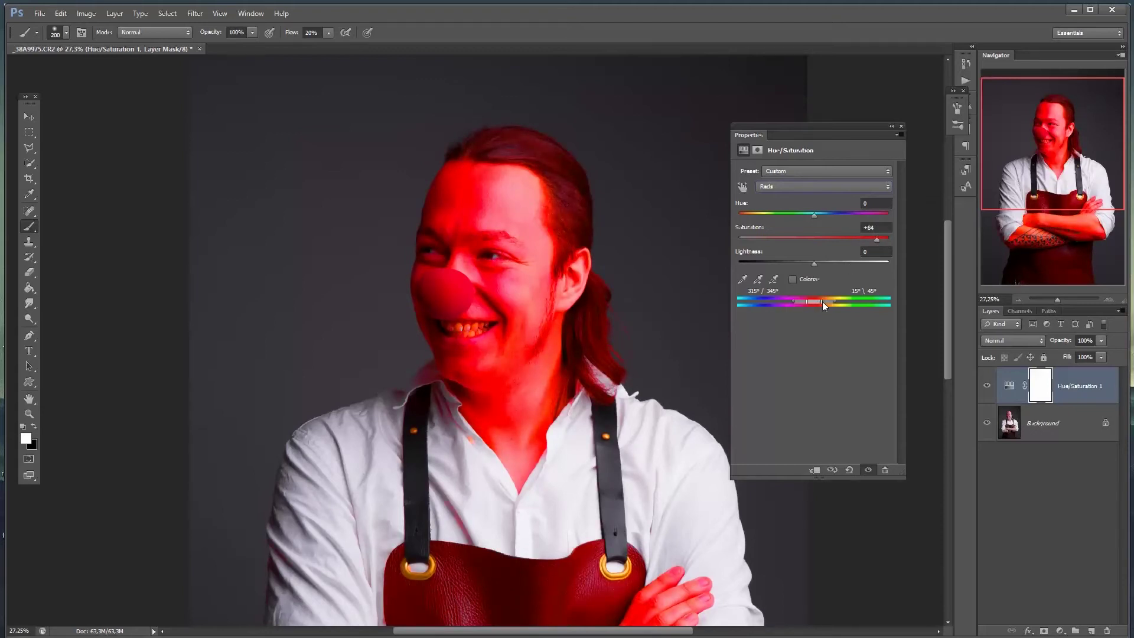
# Narrow the Reds range to 324°/346° and 350°\9°, and set its hue to +3 and saturation to -39.
pyautogui.moveTo(820, 301); pyautogui.dragTo(813, 303)
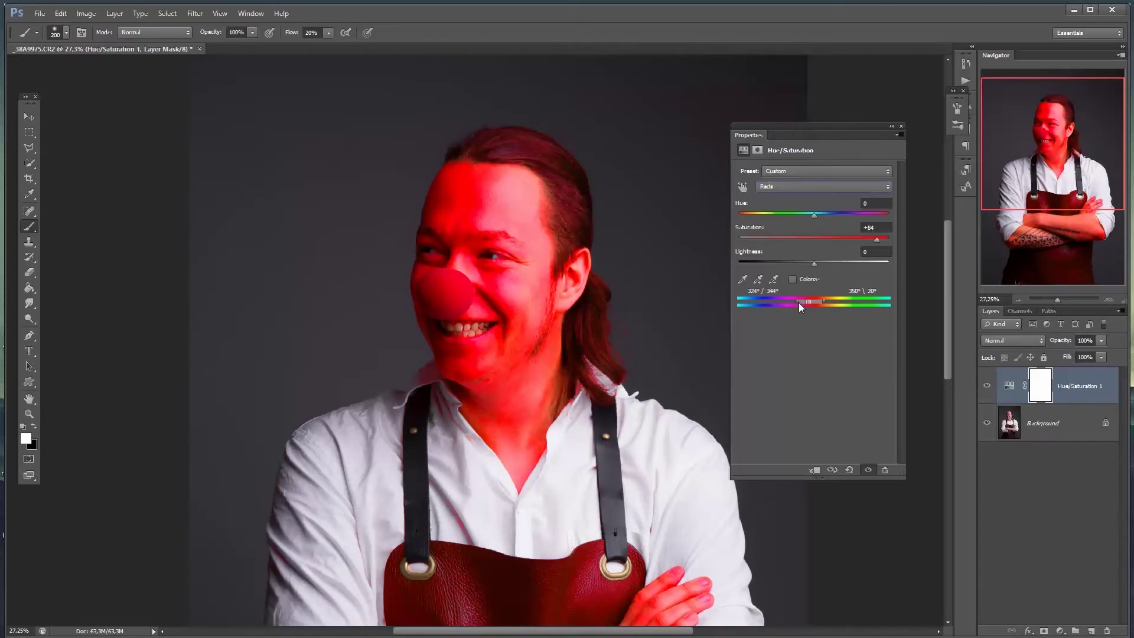
pyautogui.moveTo(823, 302); pyautogui.dragTo(811, 304)
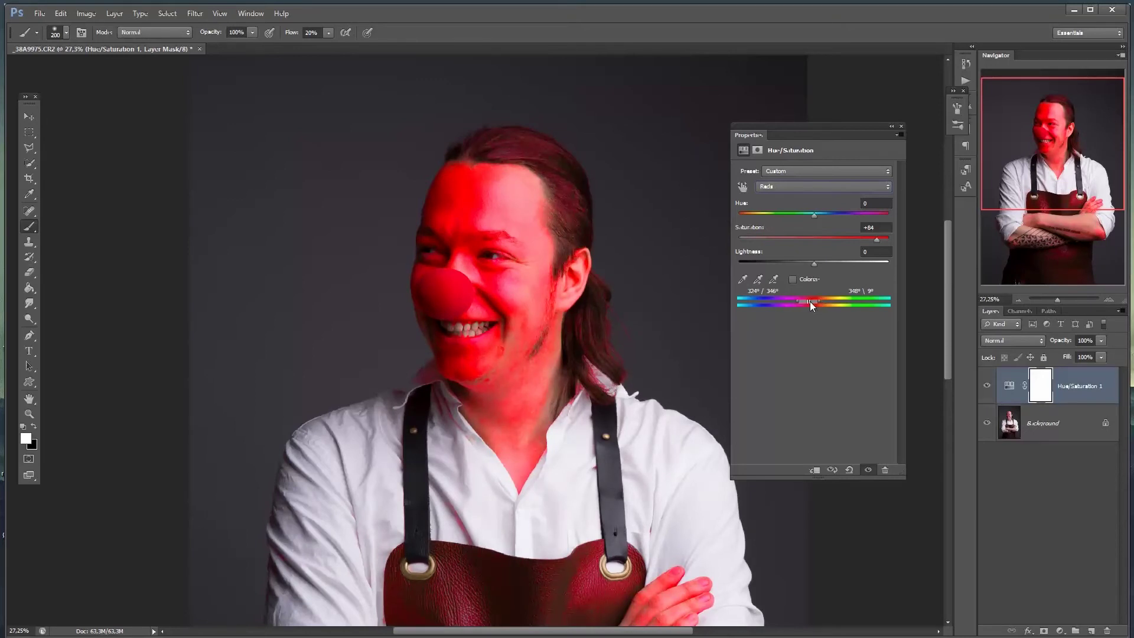
pyautogui.click(811, 239)
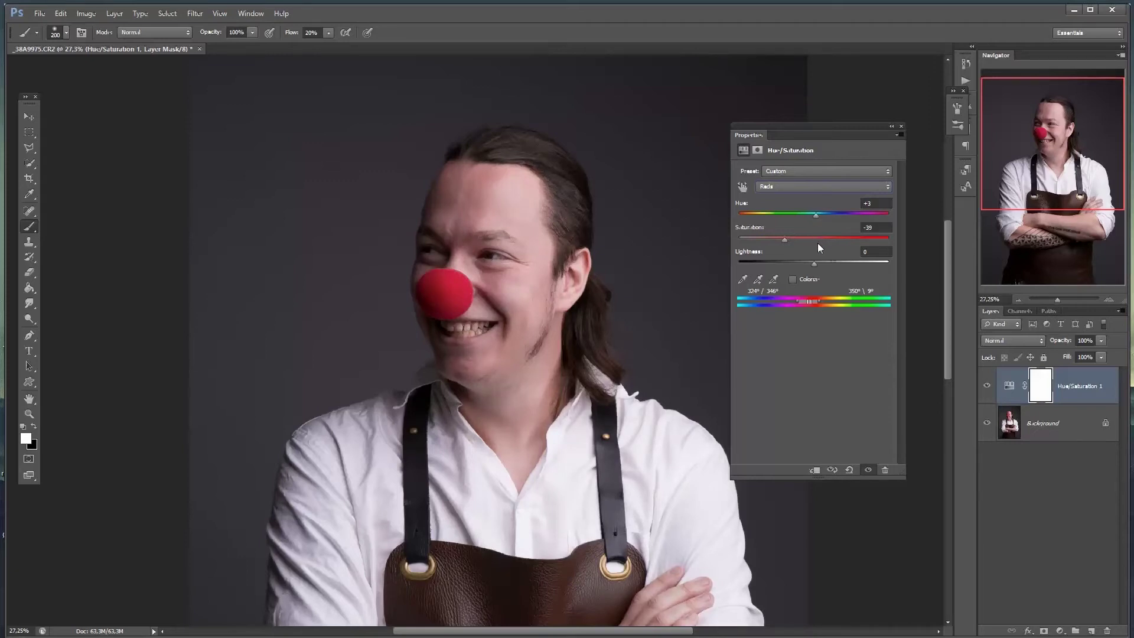
# Compare the portrait with and without the Hue/Saturation adjustment and collapse its settings.
pyautogui.click(987, 387)
pyautogui.click(988, 387)
pyautogui.click(988, 388)
pyautogui.click(987, 388)
pyautogui.click(988, 388)
pyautogui.click(988, 388)
pyautogui.click(891, 127)
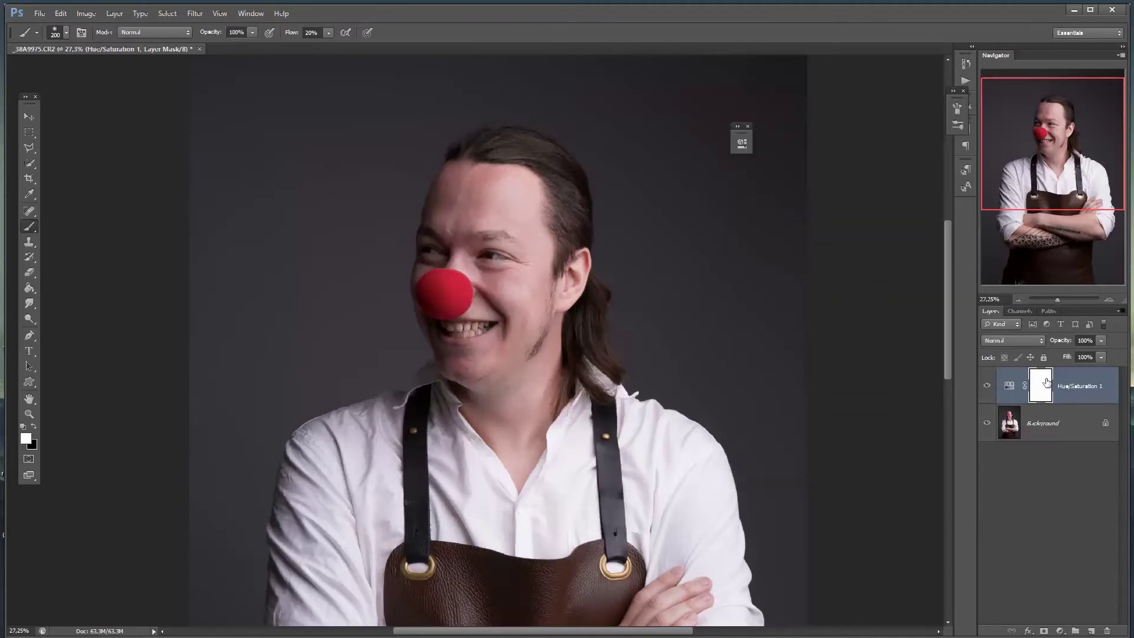
# Paint black at 100% flow over the clown nose on the Hue/Saturation mask to restore its original red.
pyautogui.moveTo(1057, 299); pyautogui.dragTo(1059, 300)
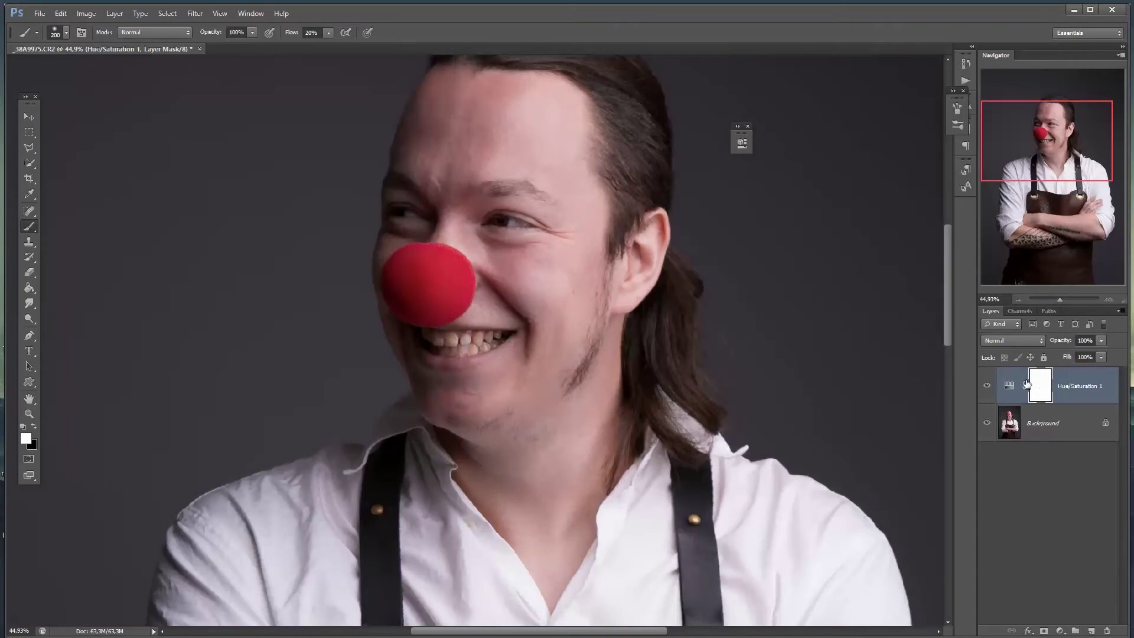
pyautogui.press('x')
pyautogui.click(26, 439)
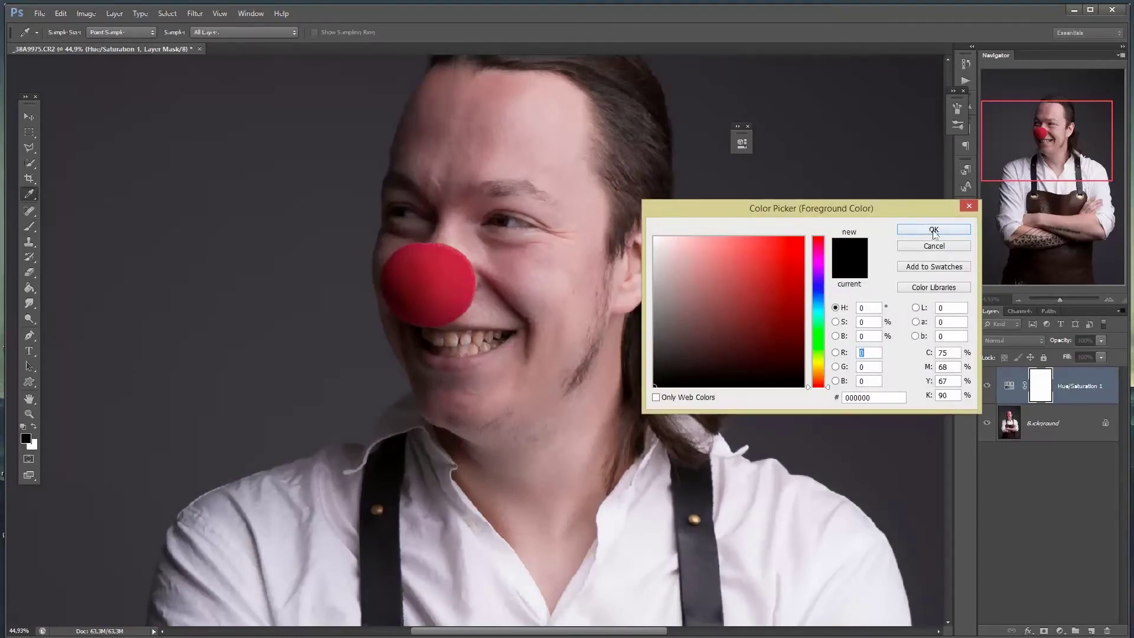
pyautogui.click(934, 229)
pyautogui.moveTo(290, 34); pyautogui.dragTo(337, 34)
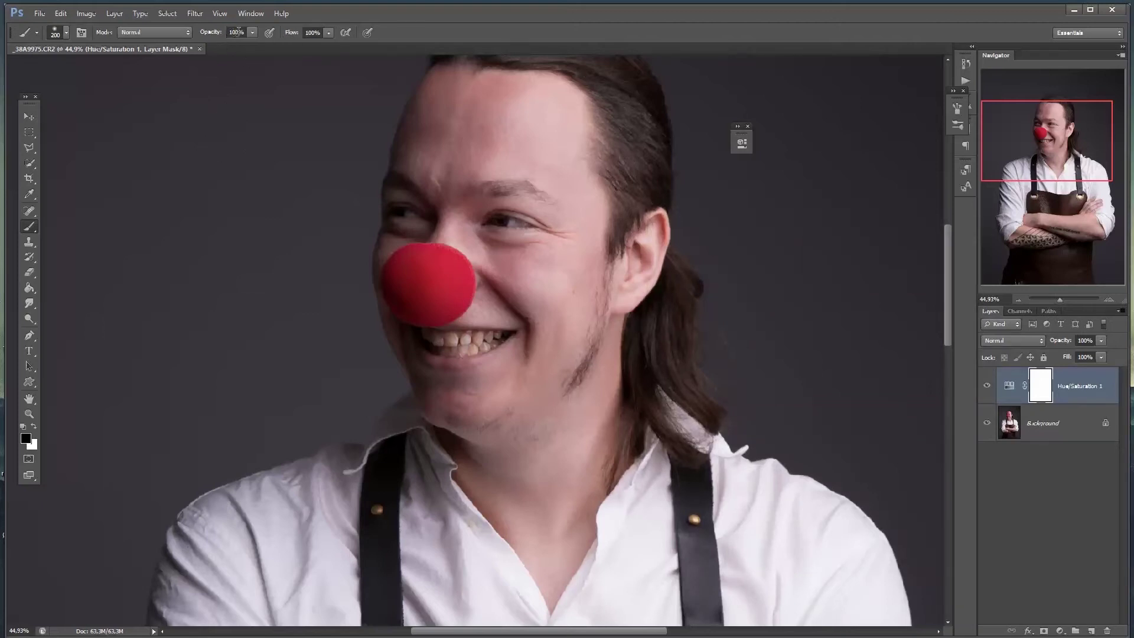
pyautogui.moveTo(431, 275)
pyautogui.mouseDown()
pyautogui.moveTo(411, 287)
pyautogui.moveTo(423, 297)
pyautogui.moveTo(412, 295)
pyautogui.moveTo(416, 305)
pyautogui.moveTo(460, 289)
pyautogui.moveTo(433, 269)
pyautogui.moveTo(460, 277)
pyautogui.moveTo(443, 262)
pyautogui.moveTo(424, 265)
pyautogui.moveTo(441, 257)
pyautogui.moveTo(455, 271)
pyautogui.moveTo(453, 301)
pyautogui.moveTo(413, 316)
pyautogui.moveTo(396, 304)
pyautogui.moveTo(396, 266)
pyautogui.moveTo(434, 258)
pyautogui.moveTo(461, 275)
pyautogui.moveTo(458, 297)
pyautogui.moveTo(453, 268)
pyautogui.moveTo(430, 258)
pyautogui.moveTo(408, 276)
pyautogui.moveTo(420, 303)
pyautogui.mouseUp()
pyautogui.press('[')
pyautogui.press('[')
pyautogui.press('[')
pyautogui.press('[')
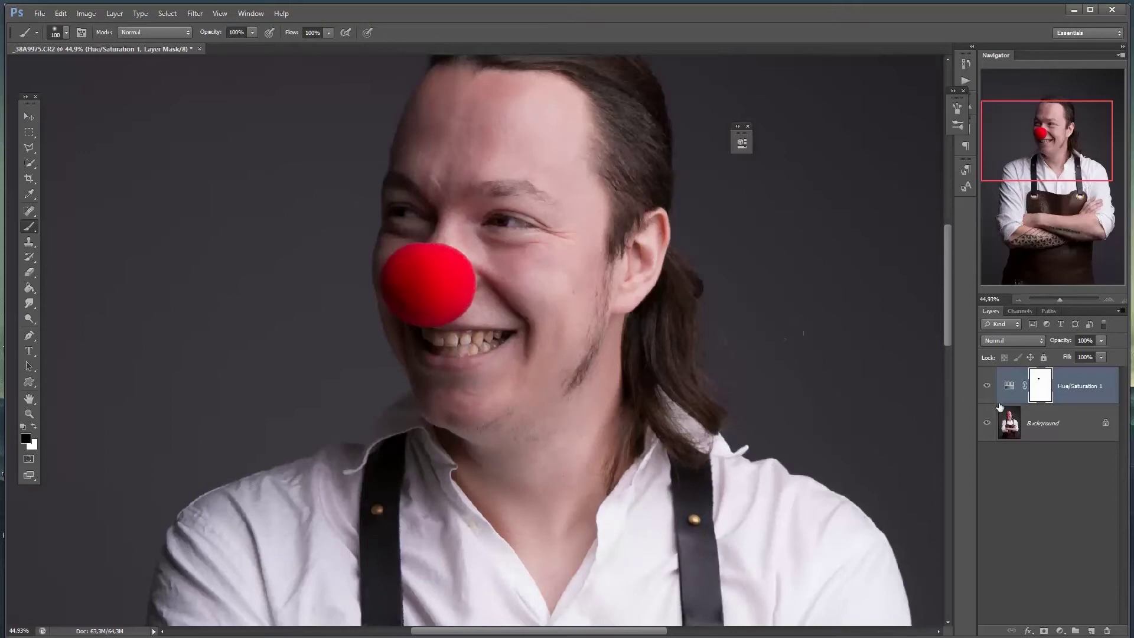
# Check the face and the masked nose with the Hue/Saturation layer hidden and shown.
pyautogui.click(985, 388)
pyautogui.click(985, 388)
pyautogui.moveTo(1060, 300); pyautogui.dragTo(1059, 301)
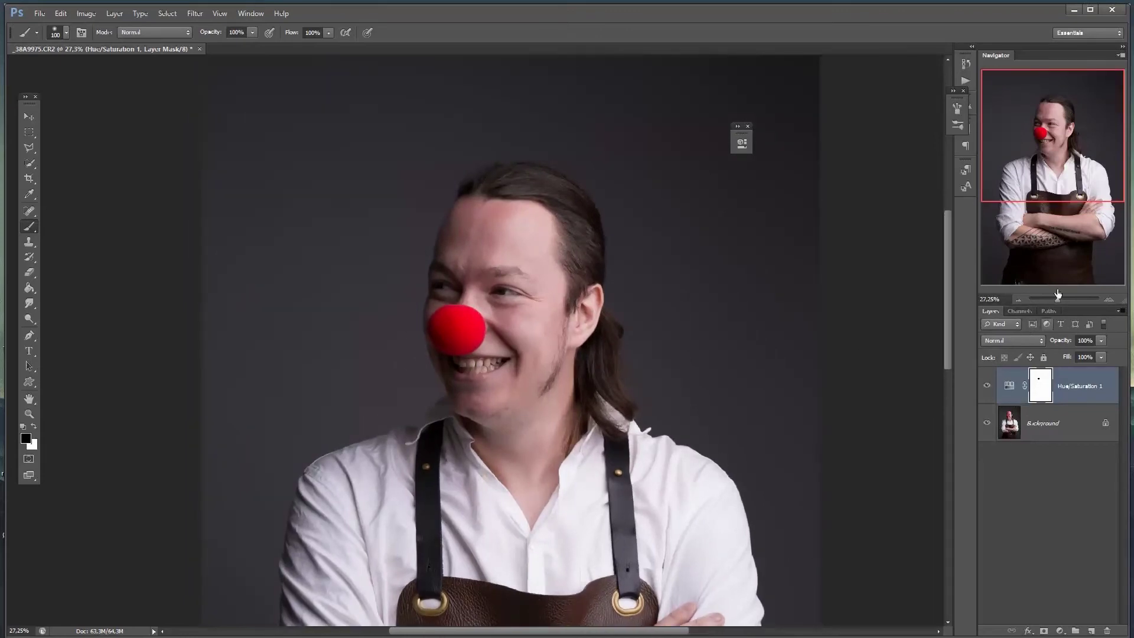
# Create a new layer named "skin fix" above the Hue/Saturation adjustment.
pyautogui.moveTo(1058, 300); pyautogui.dragTo(1061, 300)
pyautogui.moveTo(1044, 179); pyautogui.dragTo(1045, 162)
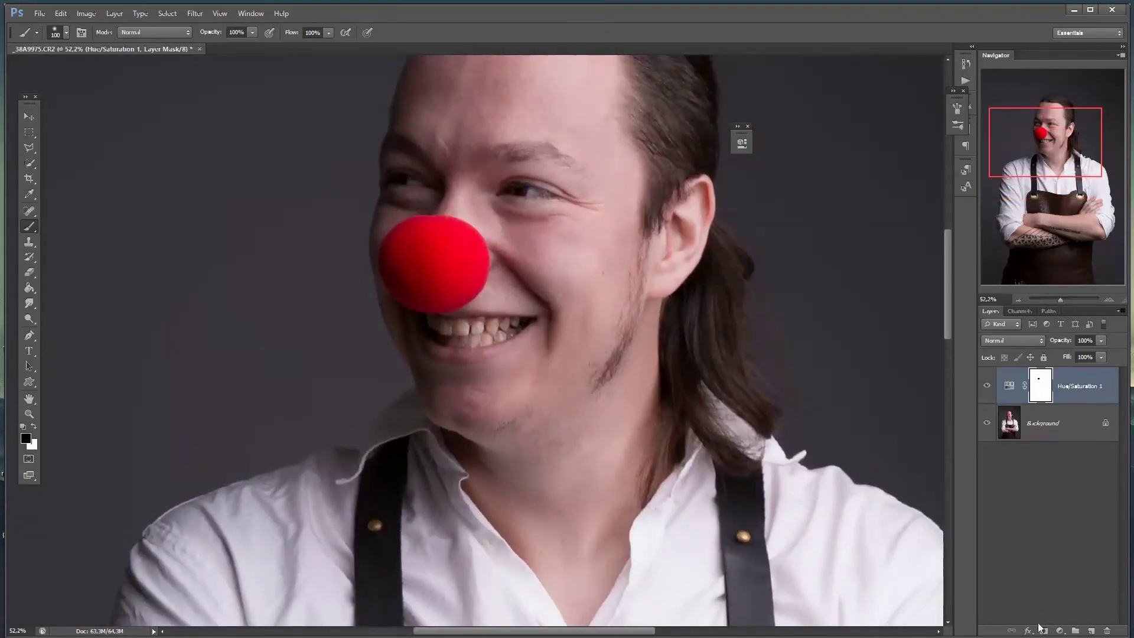
pyautogui.hotkey('ctrl', 'shift', 'n')
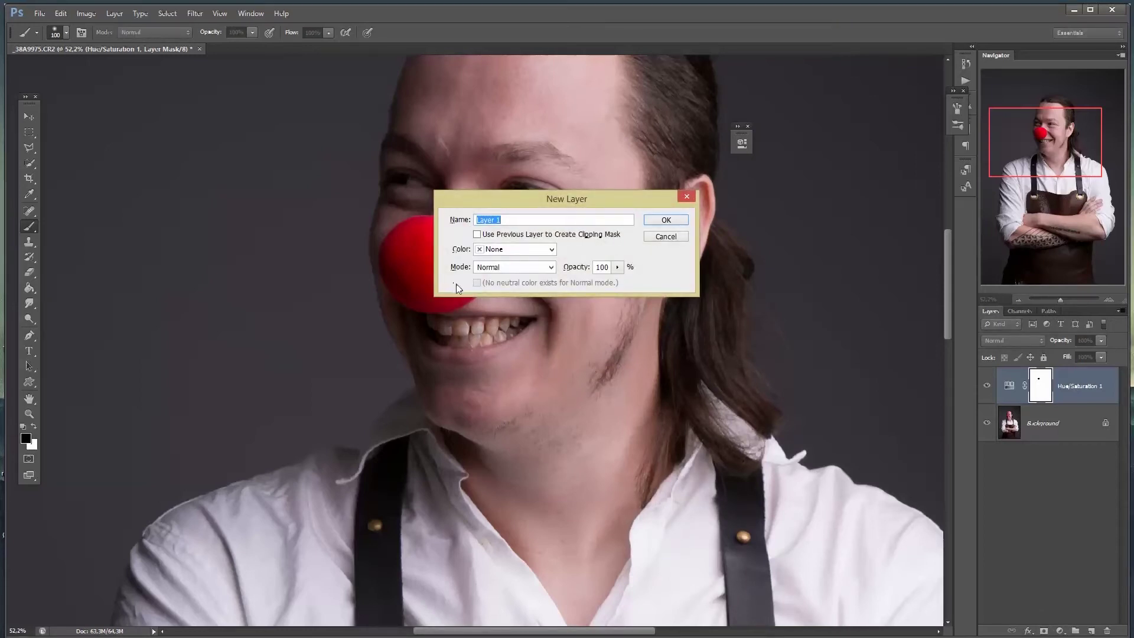
pyautogui.write('skin fix')
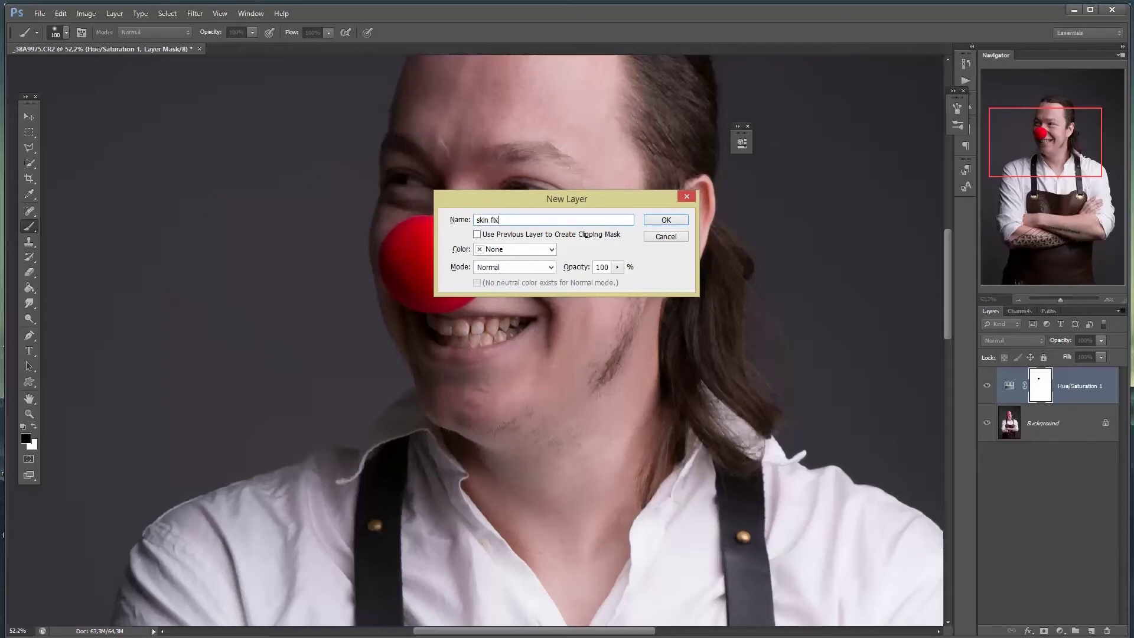
pyautogui.press('Return')
# Set the foreground colour to a skin tone sampled from the forearm between the rolled sleeve and the patterned tattoo.
pyautogui.keyDown('alt'); pyautogui.click(628, 298); pyautogui.keyUp('alt')
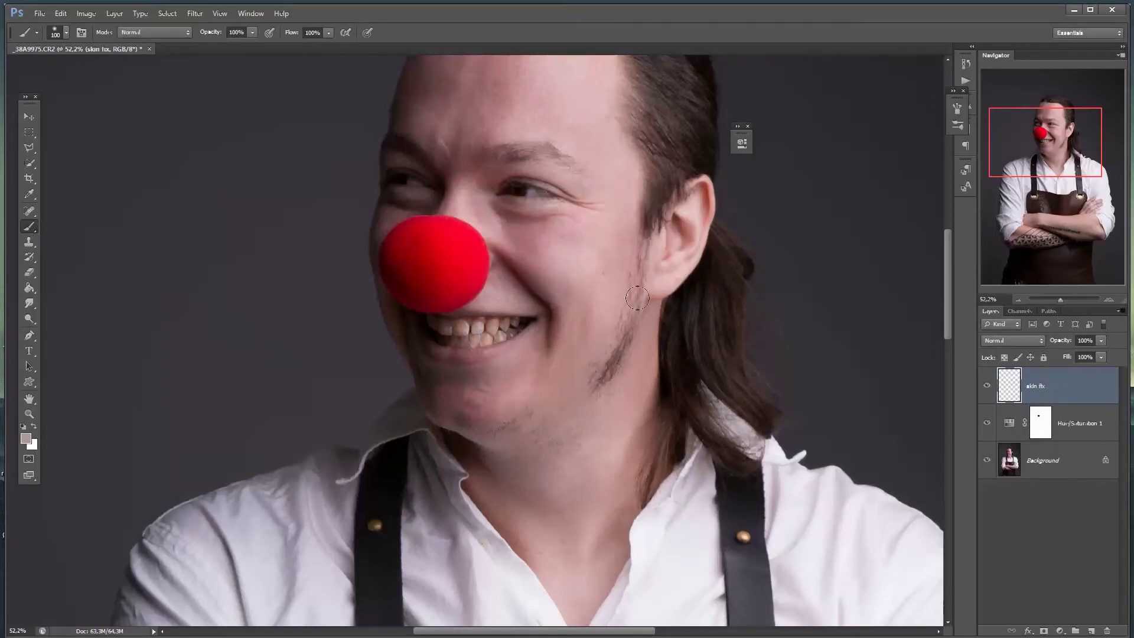
pyautogui.moveTo(1043, 168); pyautogui.dragTo(1050, 228)
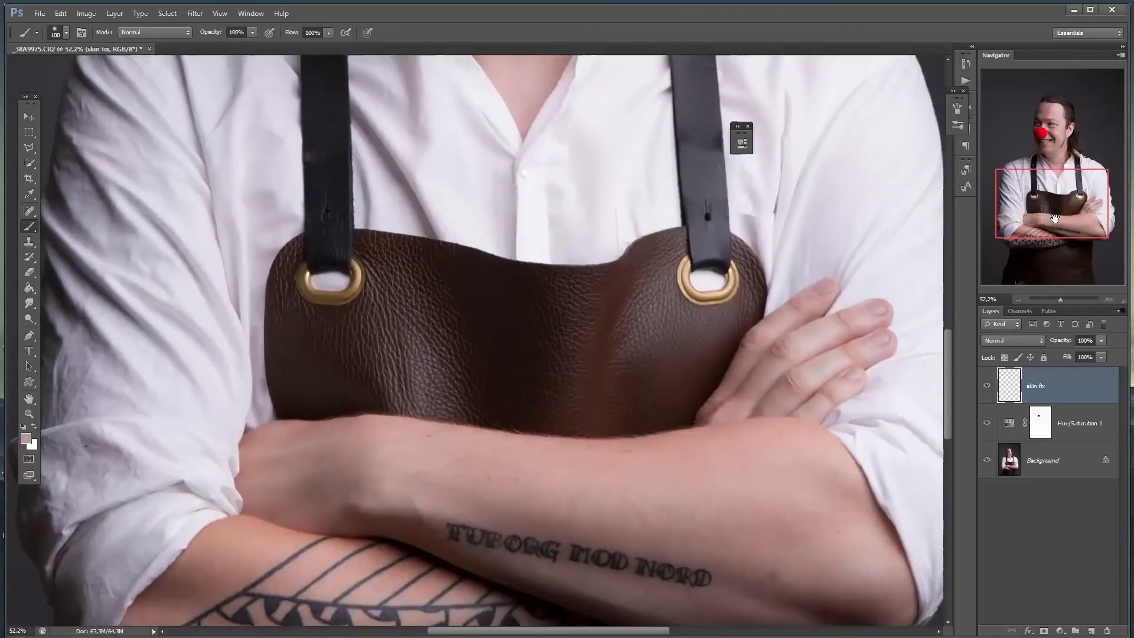
pyautogui.moveTo(1058, 300); pyautogui.dragTo(1055, 300)
pyautogui.moveTo(1044, 190)
pyautogui.mouseDown()
pyautogui.moveTo(1046, 148)
pyautogui.moveTo(1047, 183)
pyautogui.mouseUp()
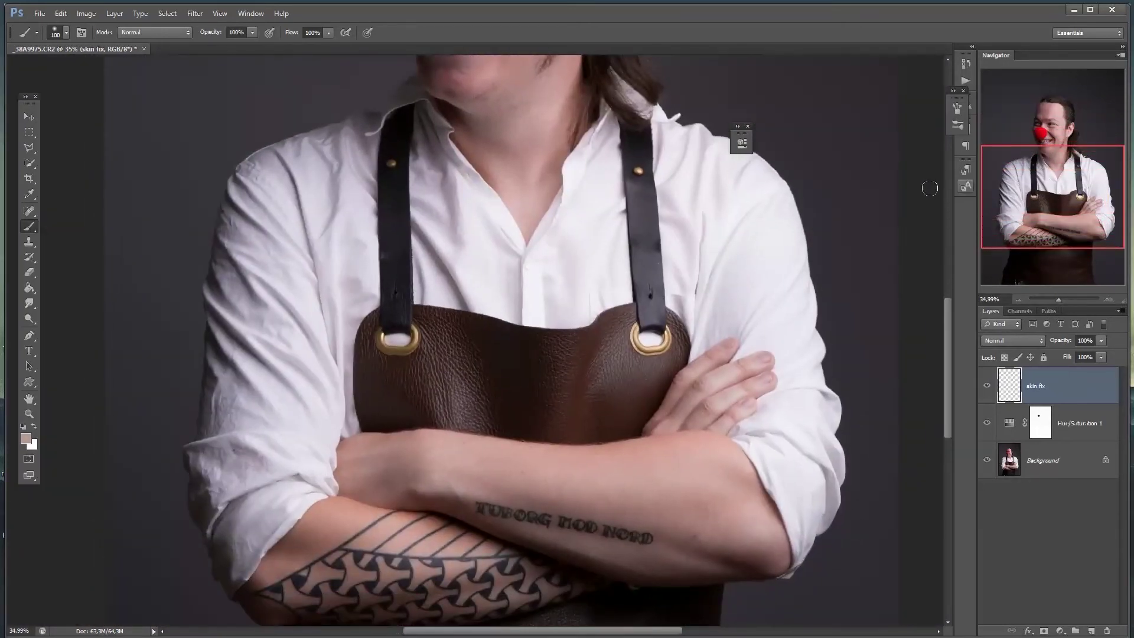
pyautogui.keyDown('alt'); pyautogui.click(324, 533); pyautogui.keyUp('alt')
pyautogui.click(25, 438)
pyautogui.click(934, 231)
# Set the skin fix layer's blend mode to Color and the brush flow to 37%.
pyautogui.moveTo(1023, 157); pyautogui.dragTo(1022, 119)
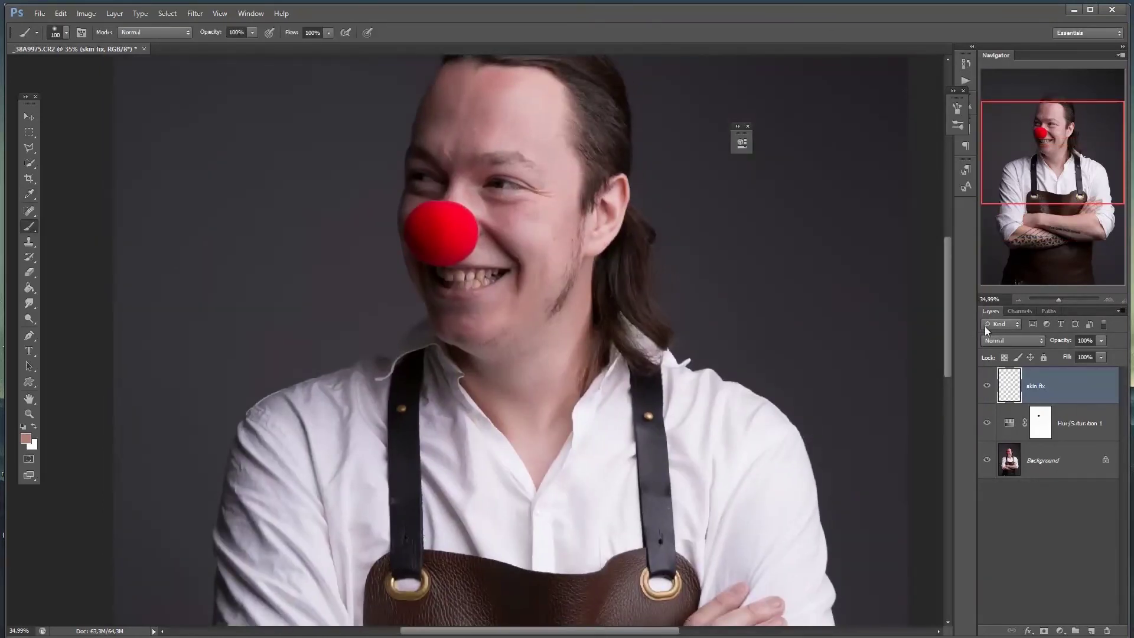
pyautogui.click(997, 342)
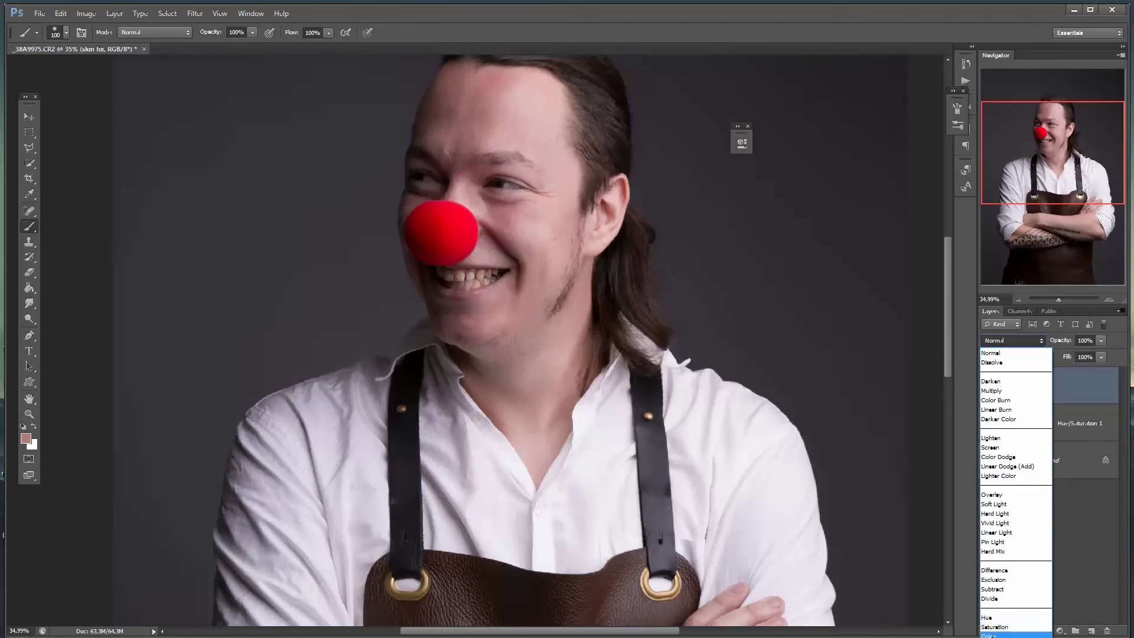
pyautogui.click(998, 635)
pyautogui.moveTo(290, 34); pyautogui.dragTo(294, 35)
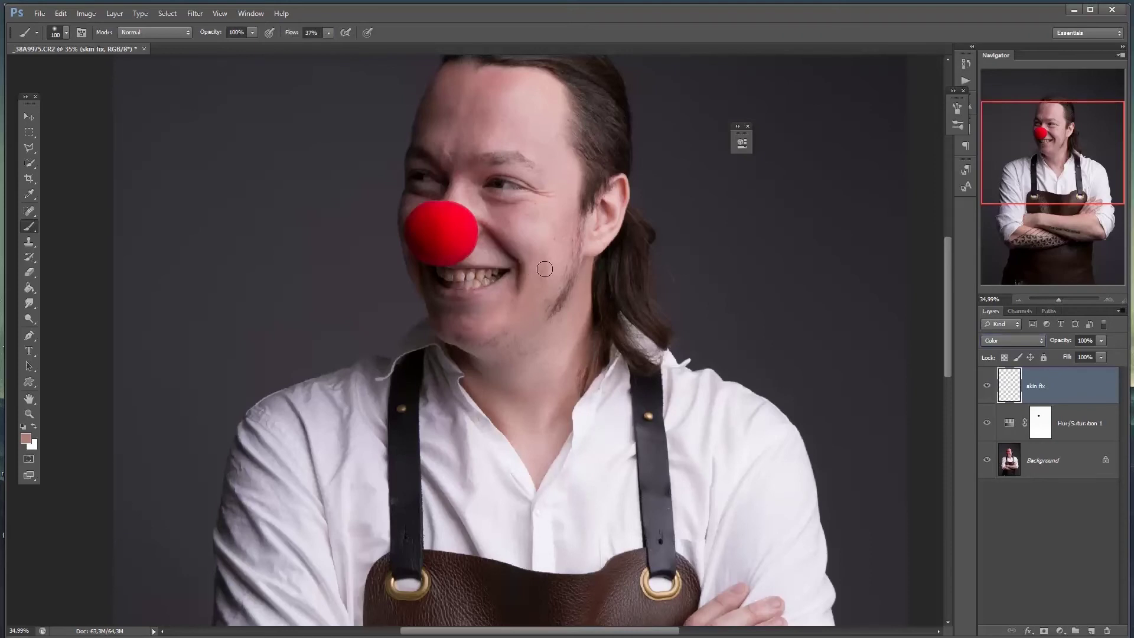
# Brush the sampled skin tone over the cheek and forehead on the skin fix layer, resizing the brush as needed.
pyautogui.click(544, 269)
pyautogui.press(']')
pyautogui.press(']')
pyautogui.press(']')
pyautogui.press(']')
pyautogui.press(']')
pyautogui.moveTo(536, 215)
pyautogui.mouseDown()
pyautogui.moveTo(563, 313)
pyautogui.moveTo(570, 228)
pyautogui.moveTo(574, 283)
pyautogui.mouseUp()
pyautogui.moveTo(575, 298)
pyautogui.mouseDown()
pyautogui.moveTo(559, 158)
pyautogui.moveTo(555, 217)
pyautogui.moveTo(526, 157)
pyautogui.moveTo(501, 226)
pyautogui.moveTo(513, 180)
pyautogui.moveTo(541, 218)
pyautogui.moveTo(488, 204)
pyautogui.moveTo(495, 149)
pyautogui.moveTo(465, 220)
pyautogui.moveTo(527, 295)
pyautogui.moveTo(503, 277)
pyautogui.moveTo(546, 287)
pyautogui.moveTo(551, 248)
pyautogui.moveTo(512, 232)
pyautogui.mouseUp()
pyautogui.press('[')
pyautogui.press('[')
# Paint the skin tone over the ear, jaw and chin on the skin fix layer.
pyautogui.press('[')
pyautogui.press(']')
pyautogui.press(']')
pyautogui.moveTo(549, 193)
pyautogui.mouseDown()
pyautogui.moveTo(573, 168)
pyautogui.moveTo(482, 152)
pyautogui.mouseUp()
# Paint the skin tone over the neck and the small skin areas around the nose and far eye.
pyautogui.press('[')
pyautogui.press('[')
pyautogui.press('[')
pyautogui.moveTo(575, 289)
pyautogui.mouseDown()
pyautogui.moveTo(595, 315)
pyautogui.moveTo(625, 306)
pyautogui.moveTo(642, 257)
pyautogui.moveTo(635, 287)
pyautogui.mouseUp()
pyautogui.press(']')
pyautogui.press(']')
pyautogui.moveTo(546, 368); pyautogui.dragTo(525, 387)
pyautogui.moveTo(485, 392)
pyautogui.mouseDown()
pyautogui.moveTo(550, 371)
pyautogui.moveTo(511, 382)
pyautogui.mouseUp()
pyautogui.press(']')
pyautogui.moveTo(600, 382)
pyautogui.mouseDown()
pyautogui.moveTo(593, 419)
pyautogui.moveTo(597, 378)
pyautogui.moveTo(569, 446)
pyautogui.moveTo(495, 411)
pyautogui.moveTo(483, 392)
pyautogui.mouseUp()
pyautogui.press('[')
pyautogui.press('[')
pyautogui.press('[')
pyautogui.moveTo(529, 459)
pyautogui.mouseDown()
pyautogui.moveTo(555, 517)
pyautogui.moveTo(582, 474)
pyautogui.moveTo(573, 484)
pyautogui.moveTo(566, 431)
pyautogui.moveTo(551, 447)
pyautogui.moveTo(584, 343)
pyautogui.moveTo(601, 324)
pyautogui.mouseUp()
pyautogui.press('[')
pyautogui.press('[')
pyautogui.press('[')
pyautogui.press('[')
pyautogui.press(']')
pyautogui.moveTo(440, 278); pyautogui.dragTo(444, 268)
pyautogui.press(']')
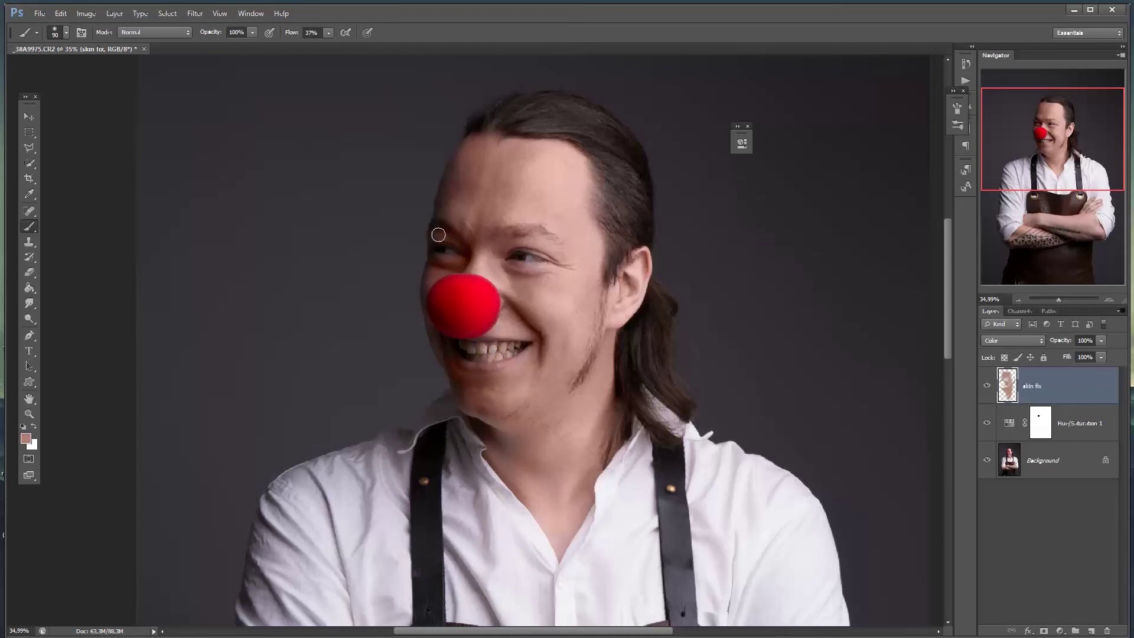
pyautogui.moveTo(427, 287); pyautogui.dragTo(480, 275)
pyautogui.press(']')
# Set the skin fix layer's opacity to 50% and compare the portrait with and without that layer.
pyautogui.moveTo(1066, 343)
pyautogui.mouseDown()
pyautogui.moveTo(1054, 344)
pyautogui.moveTo(1067, 346)
pyautogui.mouseUp()
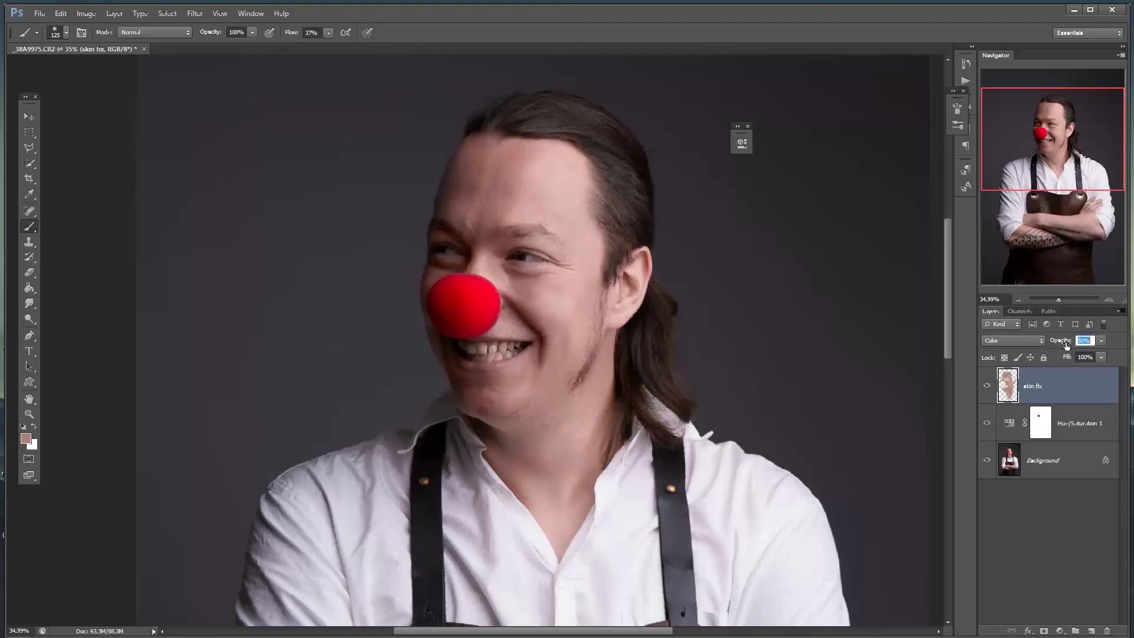
pyautogui.click(985, 386)
pyautogui.click(985, 387)
pyautogui.click(985, 386)
pyautogui.click(985, 387)
pyautogui.click(985, 387)
pyautogui.moveTo(1059, 300)
pyautogui.mouseDown()
pyautogui.moveTo(1070, 301)
pyautogui.moveTo(1058, 305)
pyautogui.mouseUp()
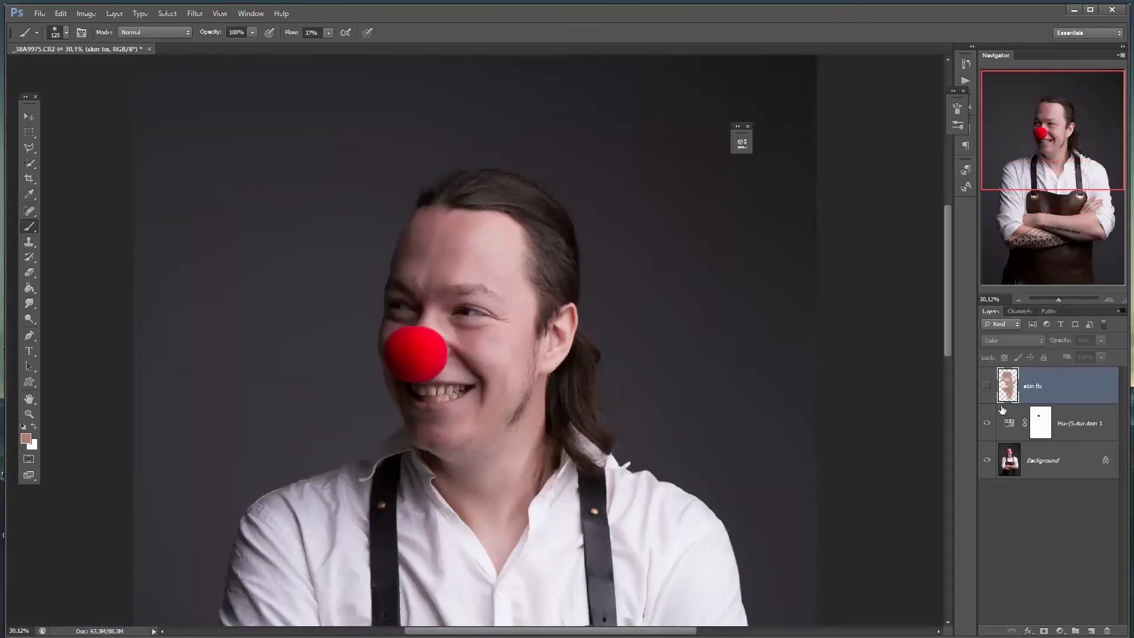
pyautogui.click(987, 387)
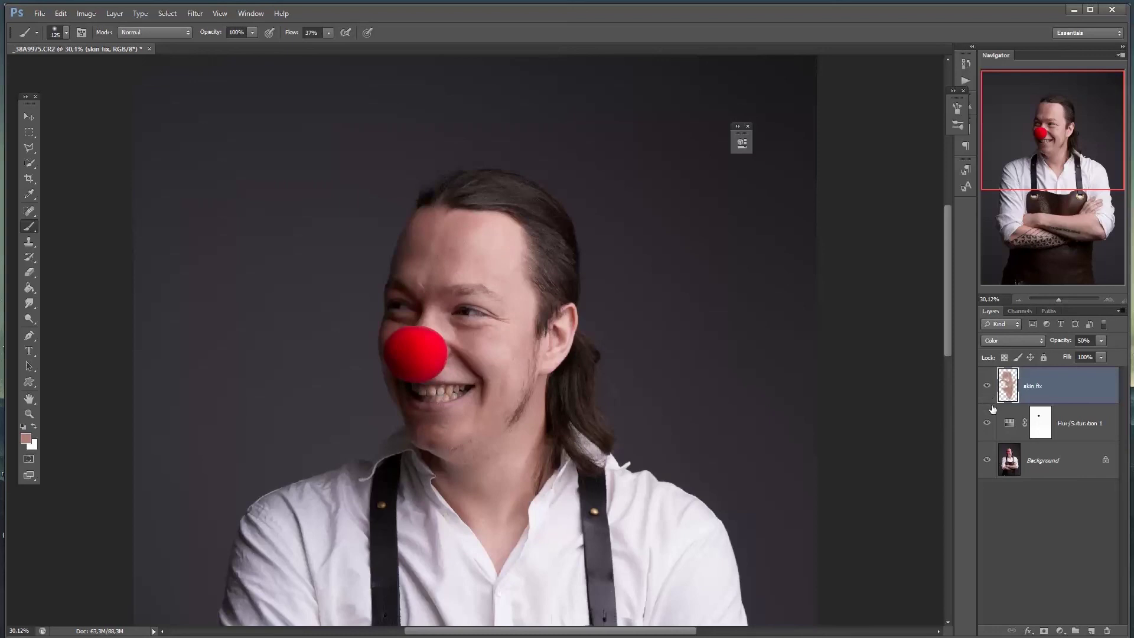
# Group the skin fix and Hue/Saturation layers, and compare the portrait with the group hidden and shown.
pyautogui.keyDown('shift'); pyautogui.click(1009, 422); pyautogui.keyUp('shift')
pyautogui.click(1075, 631)
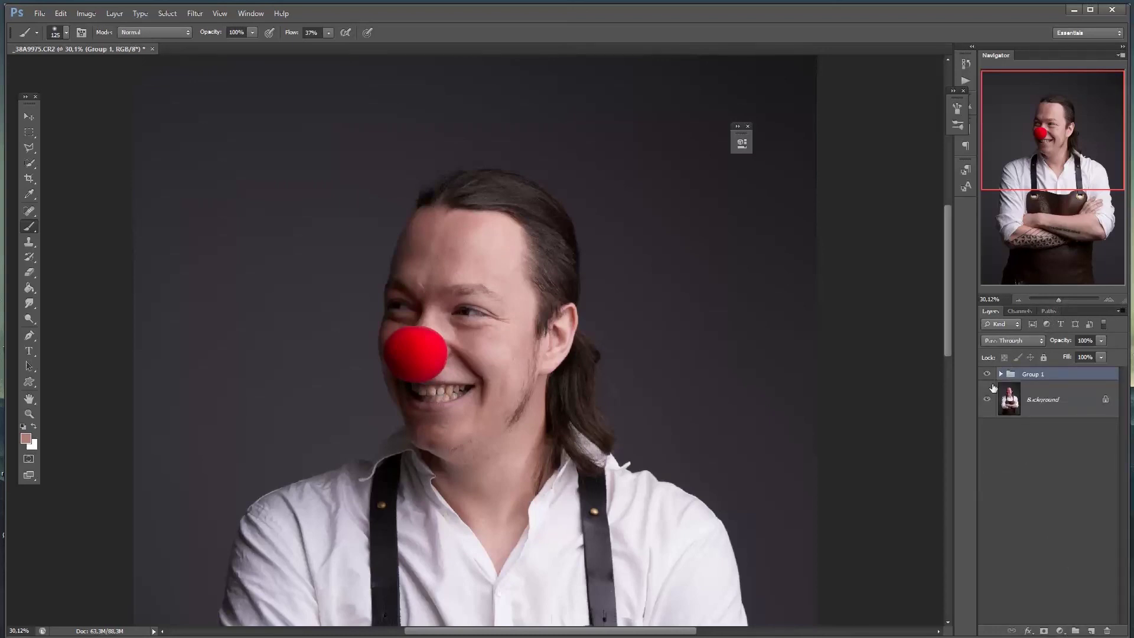
pyautogui.click(987, 374)
pyautogui.click(986, 375)
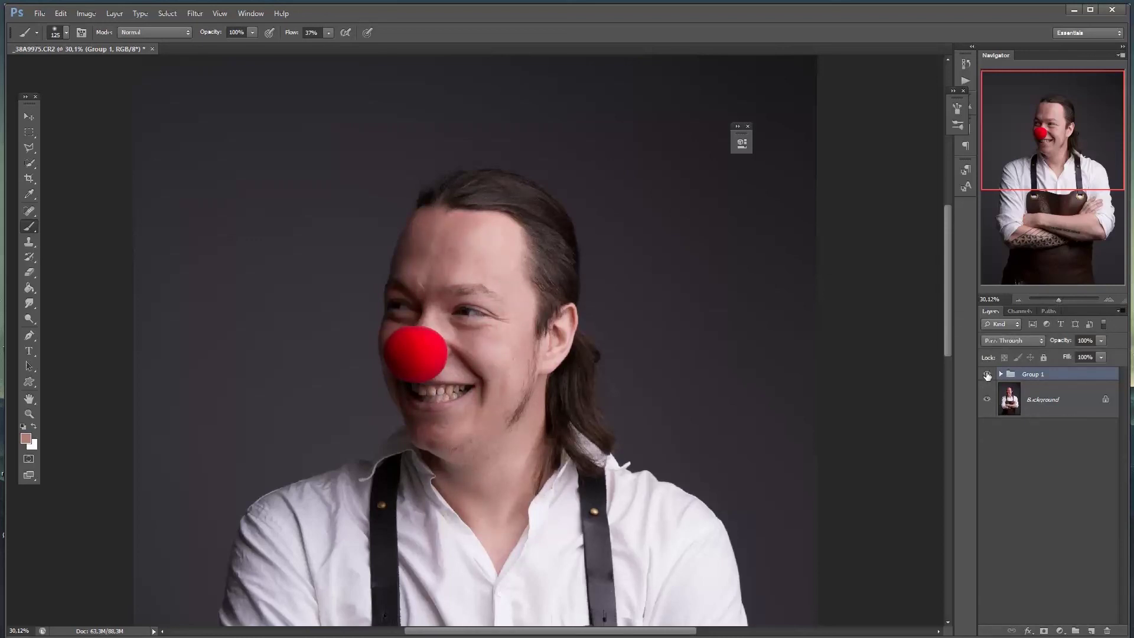